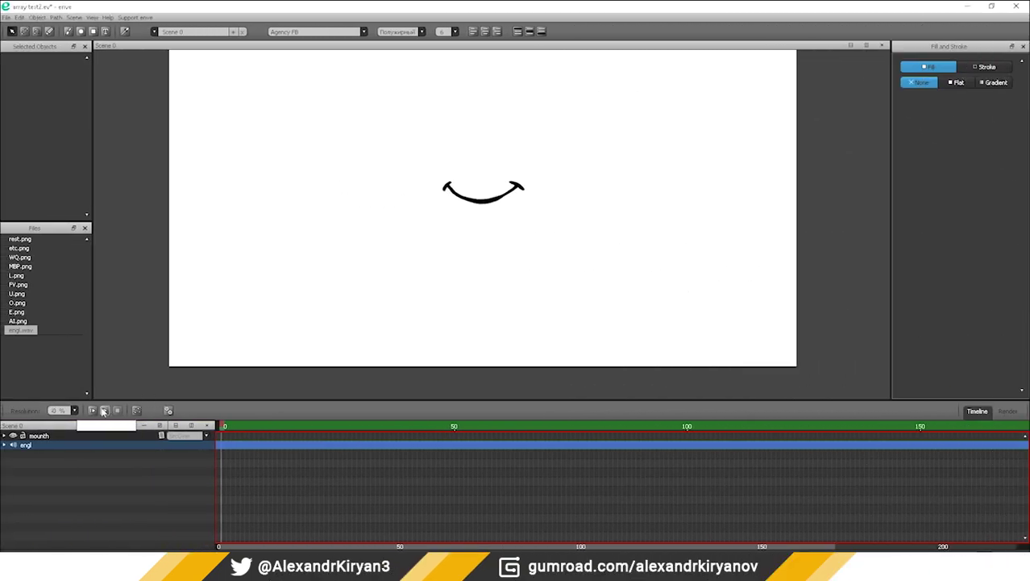
# - Play the lip-synced mouth animation in Enve's timeline to preview it
pyautogui.click(103, 410)
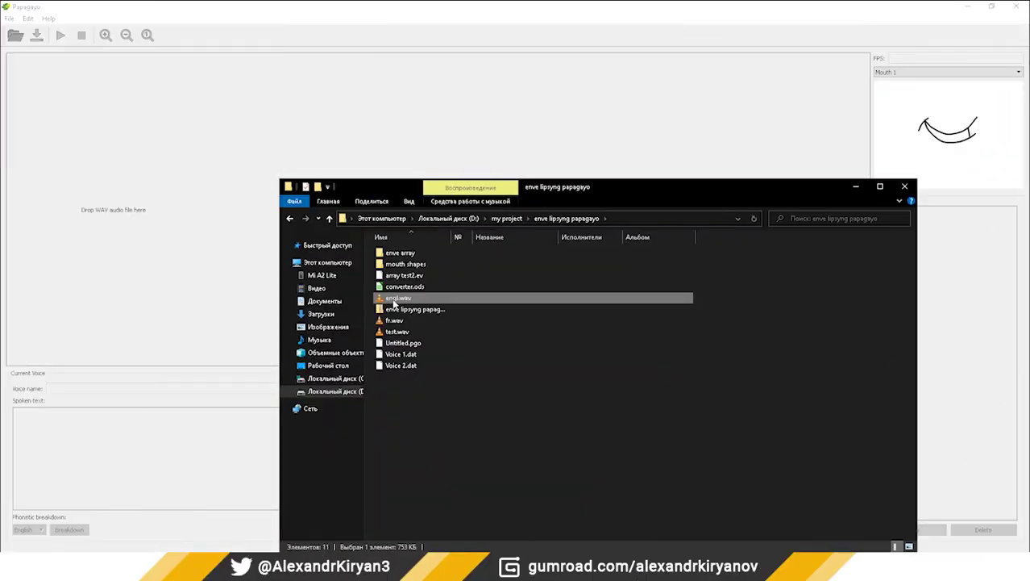
# - Load engl.wav into Papagayo and select the English paragraph of the script in Writer
pyautogui.moveTo(395, 304); pyautogui.dragTo(93, 191)
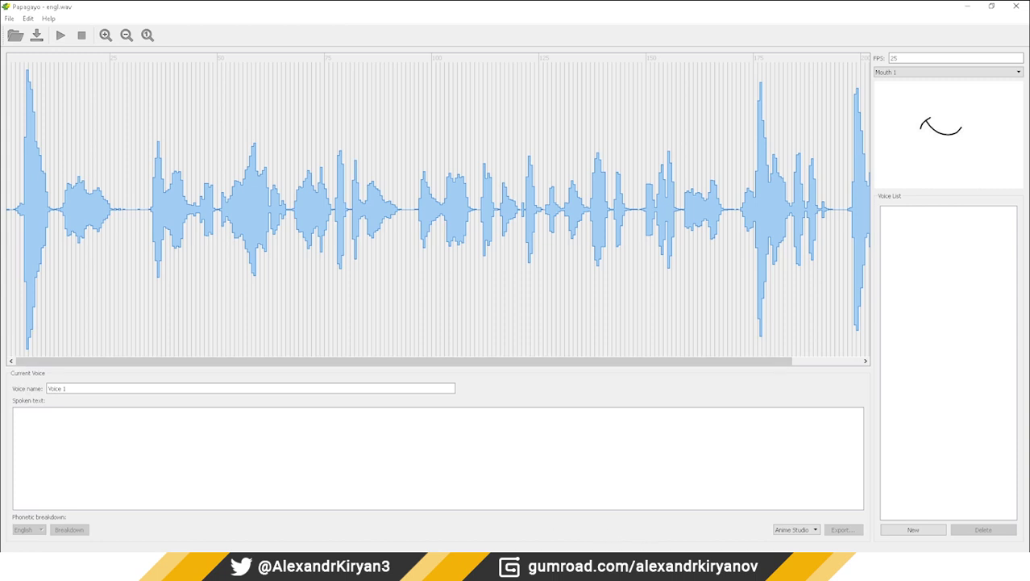
pyautogui.hotkey('alt', 'Tab')
pyautogui.scroll(-3, 421, 421)
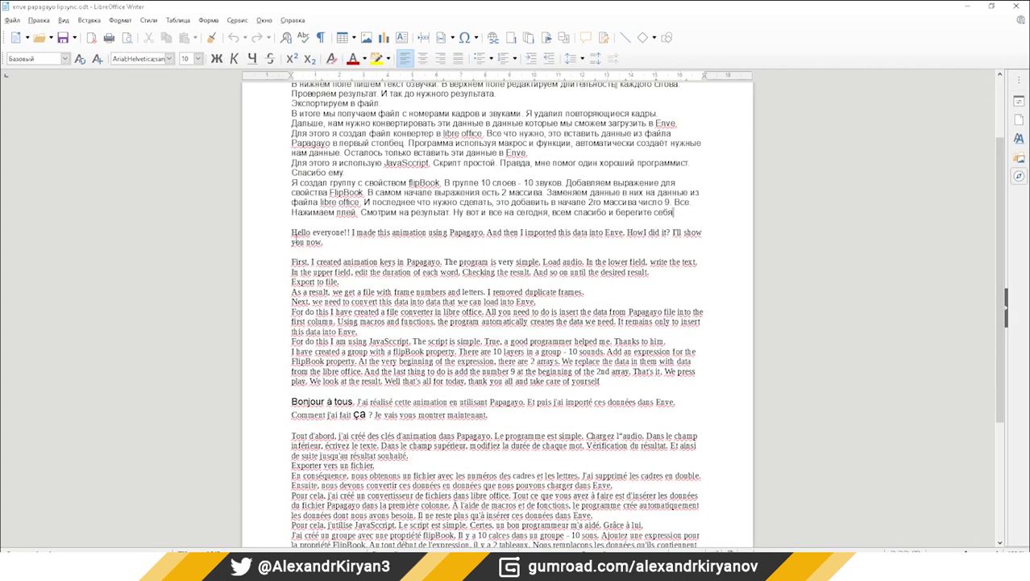
pyautogui.moveTo(292, 232); pyautogui.dragTo(331, 242)
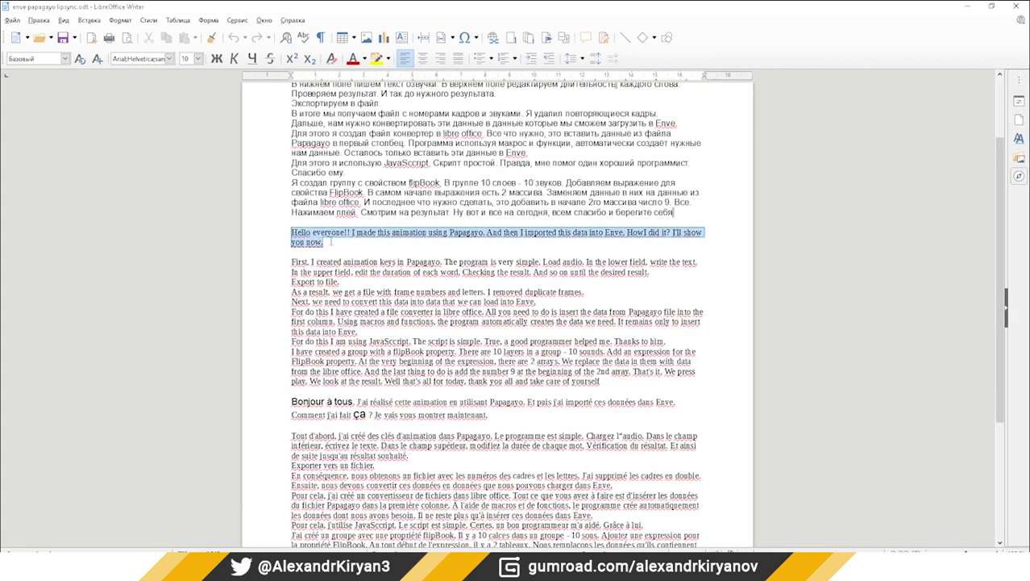
# - Paste the English script into Spoken text and play the speech with its word breakdown
pyautogui.click(970, 6)
pyautogui.write("Hello everyone!! I made this animation using Papagayo. And then I imported this data into Enve. How! did it? I'll show you now.")
pyautogui.click(60, 36)
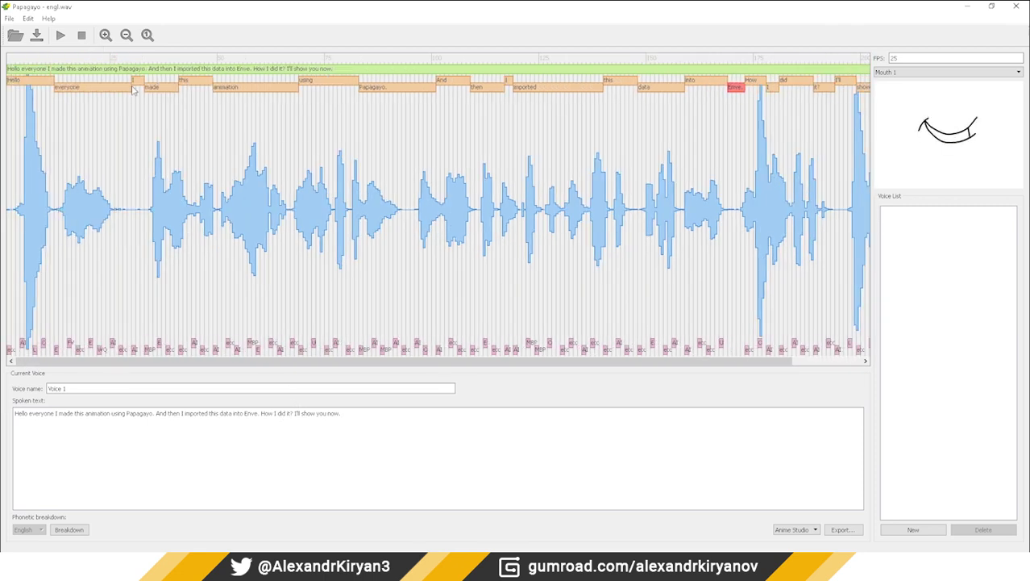
# - Scrub through the speech so the word bars line up with the waveform sounds
pyautogui.moveTo(168, 101); pyautogui.dragTo(713, 90)
# - Give the word Enve. the phoneme breakdown AI etc FV
pyautogui.doubleClick(701, 87)
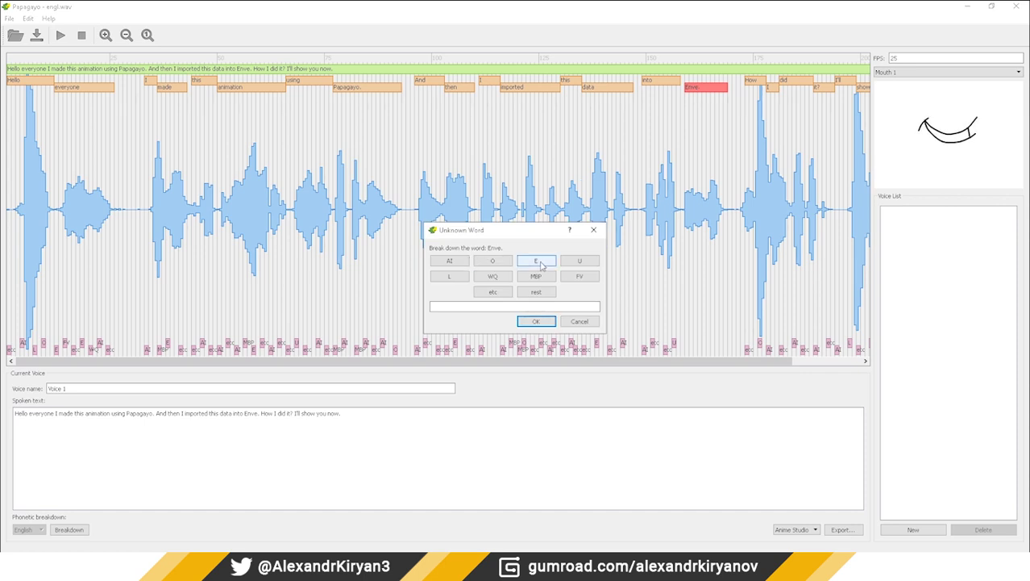
pyautogui.click(462, 263)
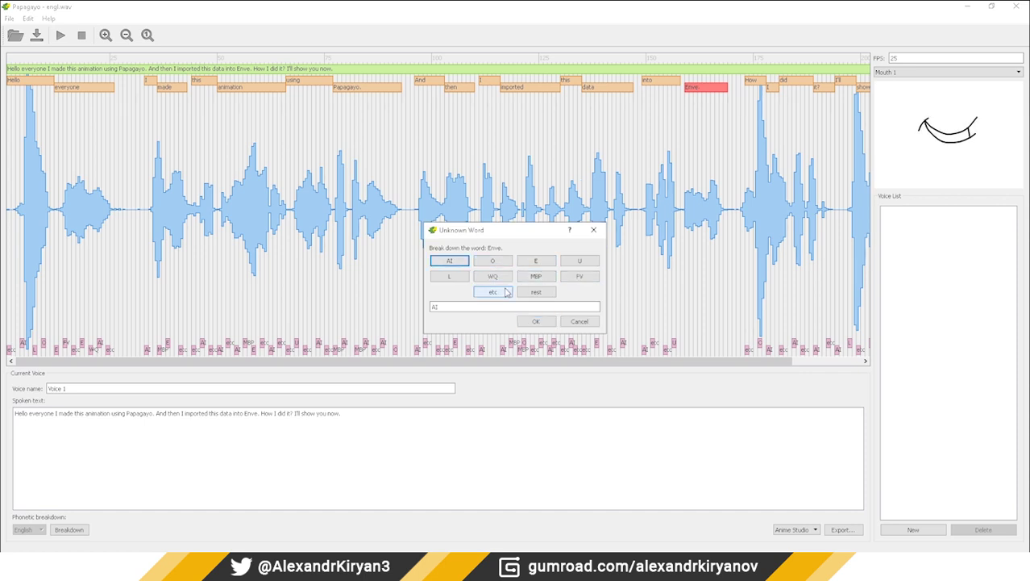
pyautogui.click(579, 276)
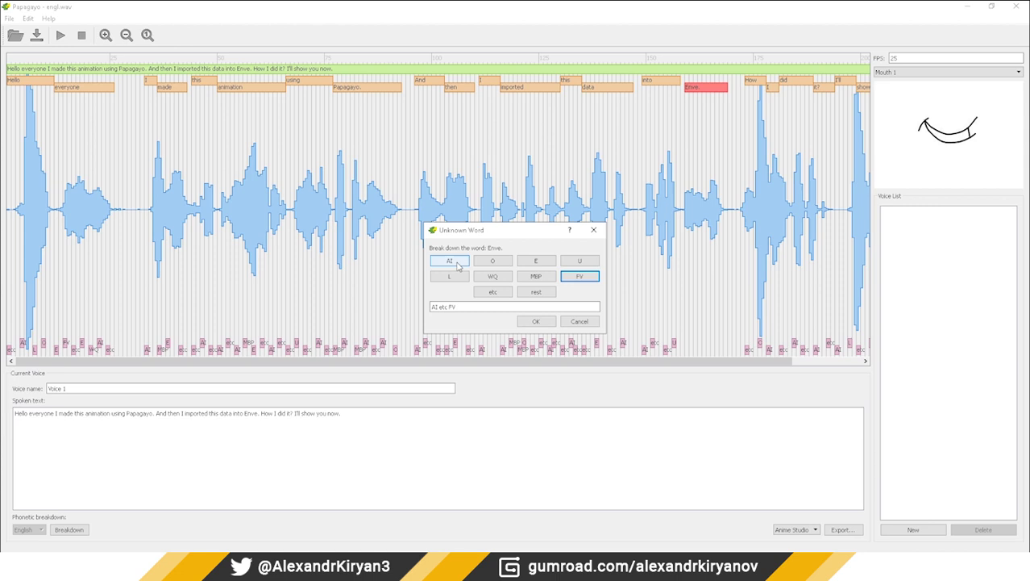
pyautogui.click(534, 321)
# - Play back the speech to check it, then export the lip-sync data as engl.data.dat
pyautogui.click(61, 35)
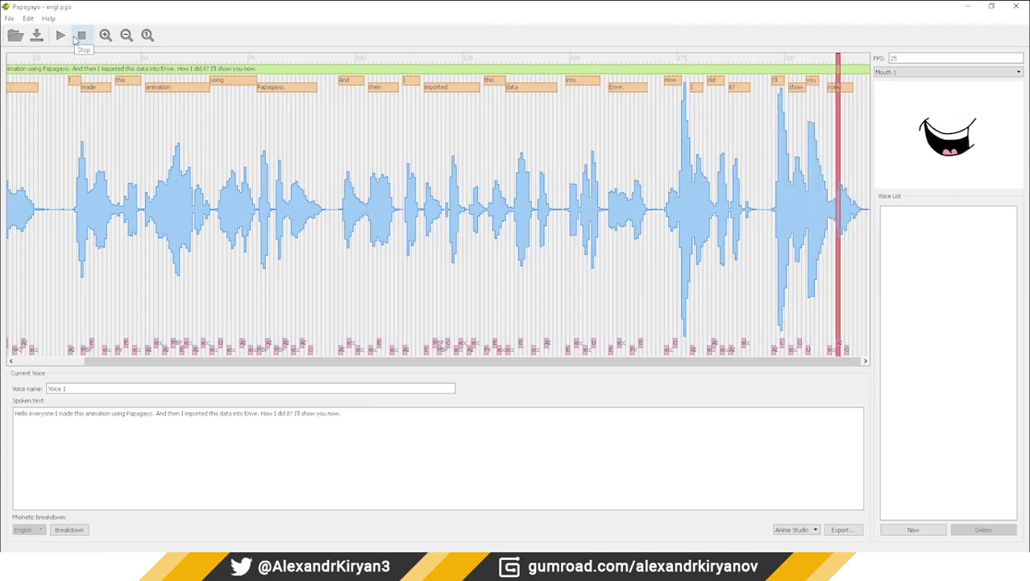
pyautogui.click(842, 530)
pyautogui.click(413, 286)
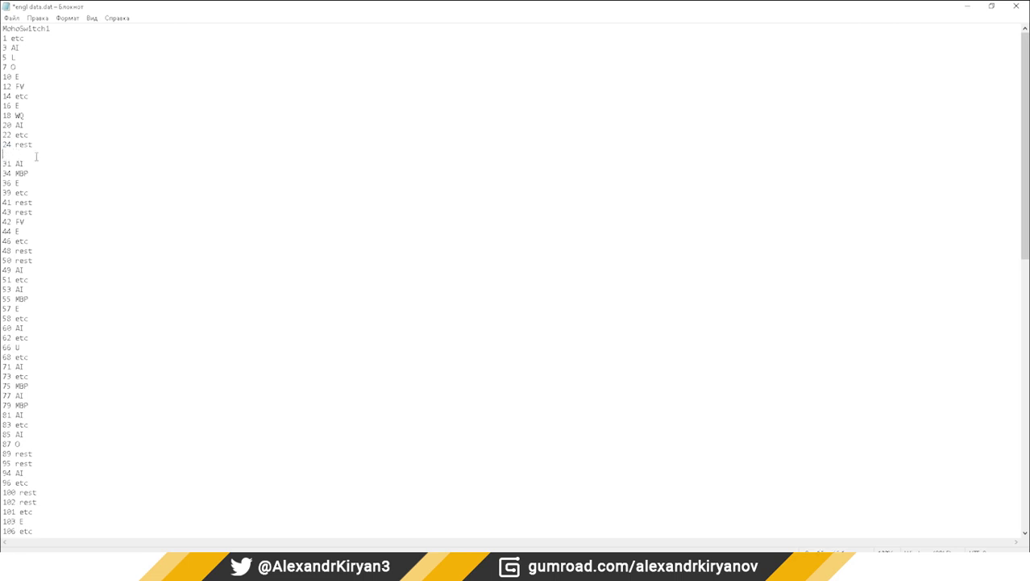
# - Delete the blank lines after 24 and 41 rest and the duplicate 50 rest line
pyautogui.press('BackSpace')
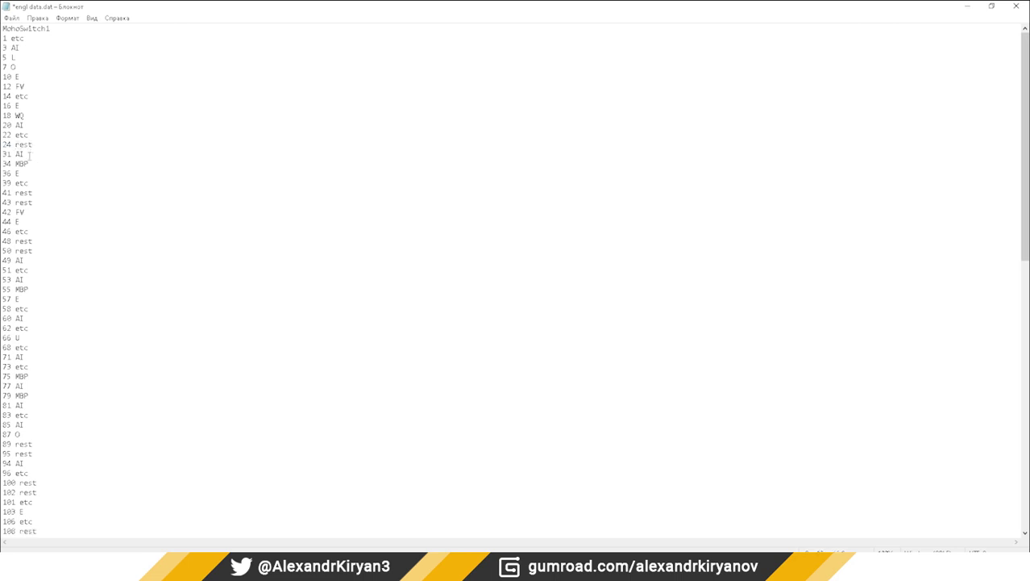
pyautogui.press('BackSpace')
pyautogui.press('Down')
pyautogui.press('Down')
pyautogui.press('Down')
pyautogui.press('Down')
pyautogui.hotkey('shift', 'Down')
pyautogui.press('Delete')
pyautogui.scroll(-2, 42, 290)
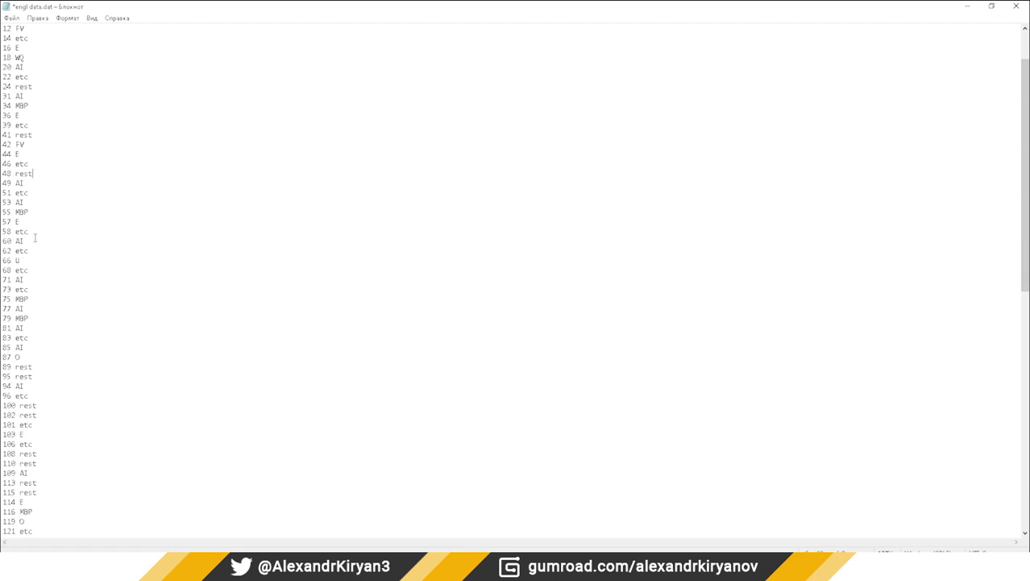
# - Delete the duplicate 95, 102 and 115 rest lines from the phoneme list
pyautogui.click(145, 356)
pyautogui.hotkey('shift', 'Down')
pyautogui.press('Delete')
pyautogui.click(48, 375)
pyautogui.hotkey('shift', 'Down')
pyautogui.press('Delete')
pyautogui.scroll(-4, 49, 357)
pyautogui.click(118, 359)
pyautogui.hotkey('shift', 'Up')
pyautogui.press('Delete')
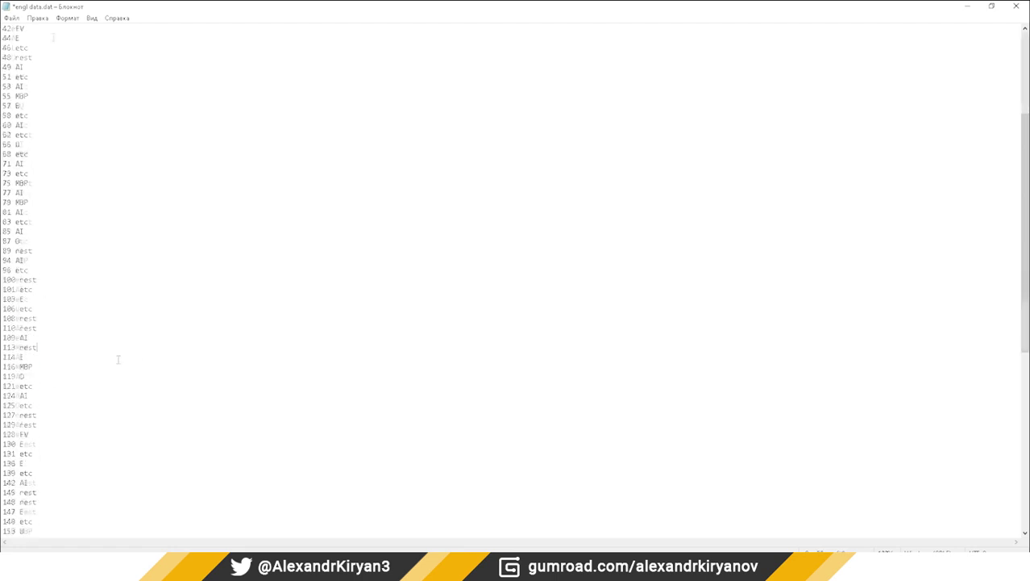
# - Select and copy the whole phoneme list, then switch to the converter spreadsheet
pyautogui.hotkey('ctrl', 'Home')
pyautogui.moveTo(4, 31); pyautogui.dragTo(63, 521)
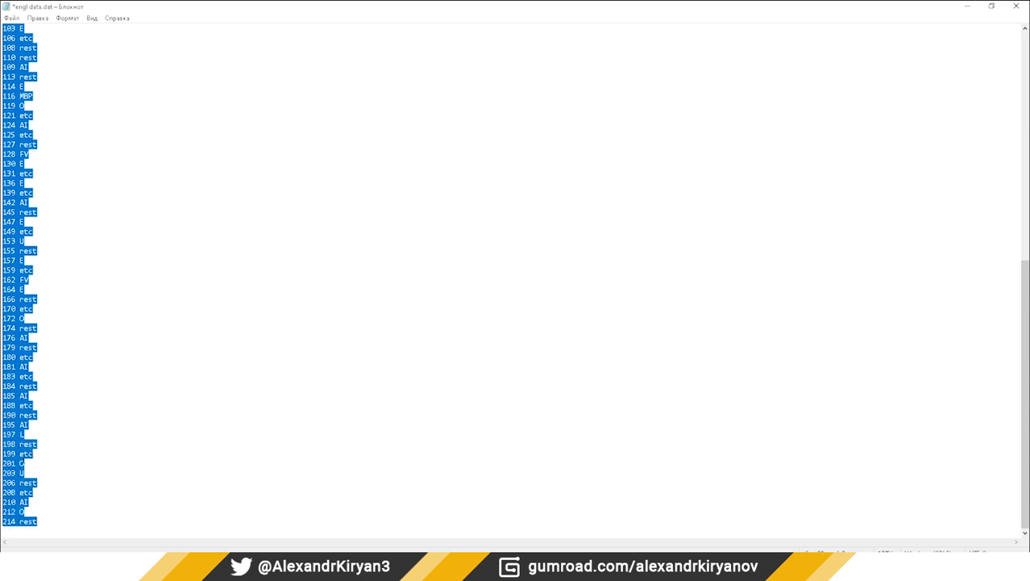
pyautogui.rightClick(4, 287)
pyautogui.click(27, 323)
pyautogui.hotkey('alt', 'Tab')
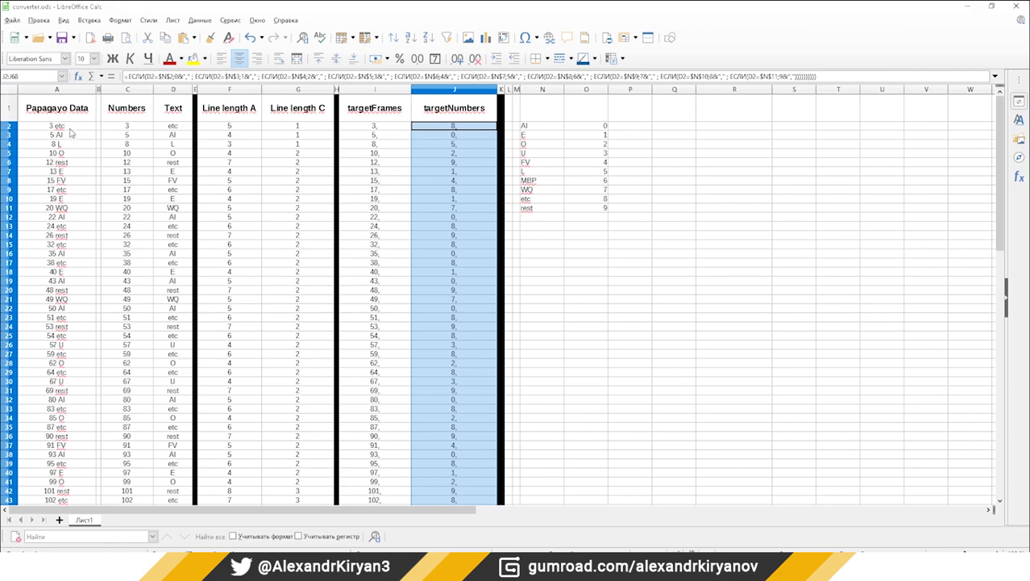
# - Clear the old Papagayo Data in column A and paste the new phoneme list at A2
pyautogui.moveTo(70, 127); pyautogui.dragTo(78, 516)
pyautogui.press('Delete')
pyautogui.scroll(15, 76, 234)
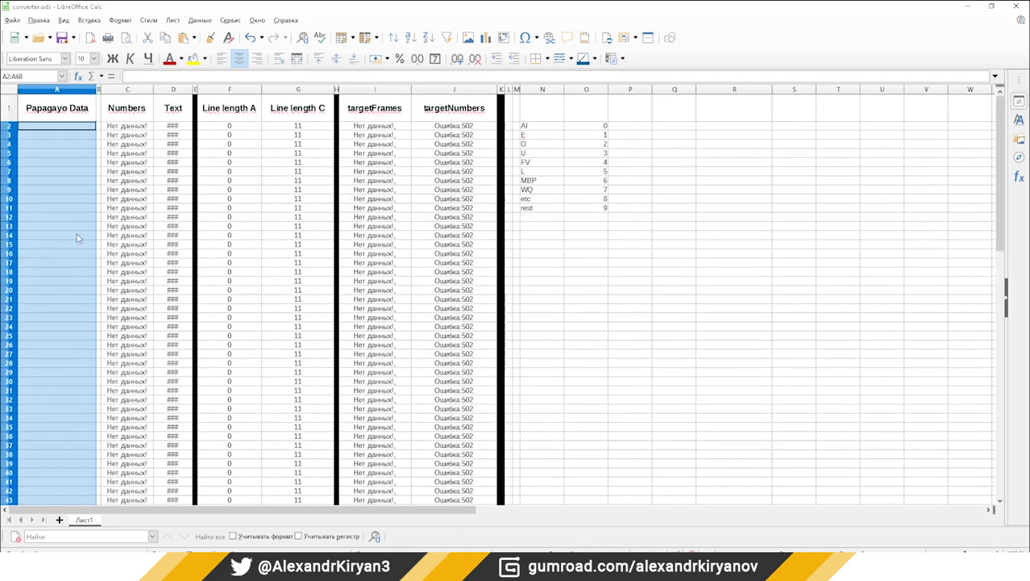
pyautogui.click(57, 128)
pyautogui.rightClick(58, 131)
pyautogui.click(87, 158)
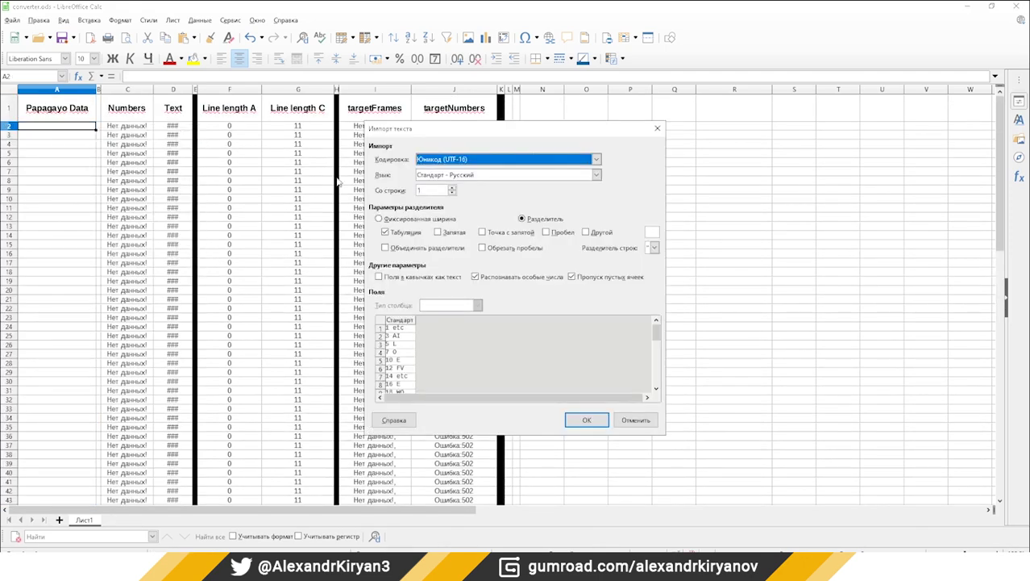
pyautogui.click(587, 420)
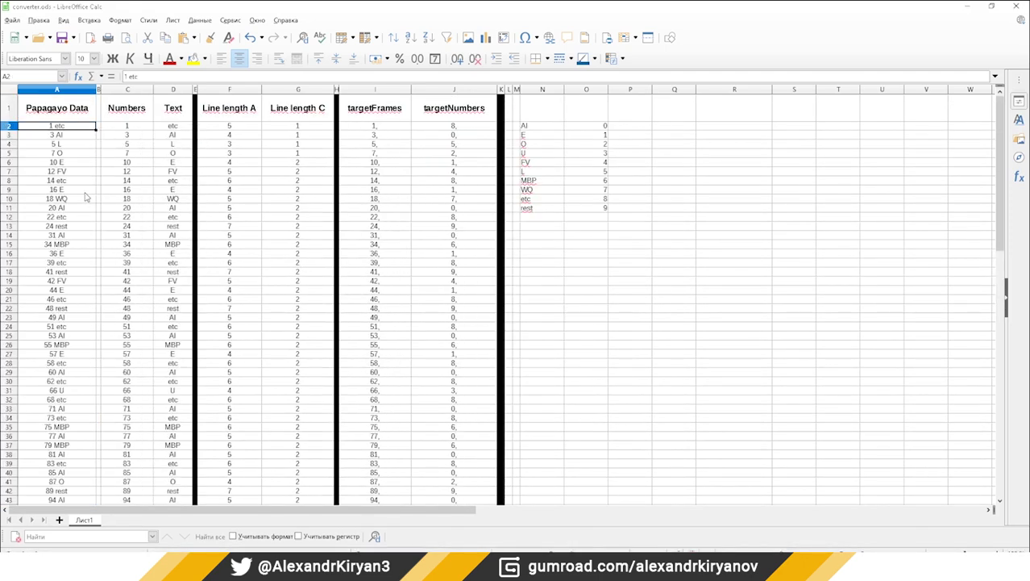
# - Extend the Line length A and Line length C formulas from row 68 to row 98
pyautogui.scroll(-17, 86, 197)
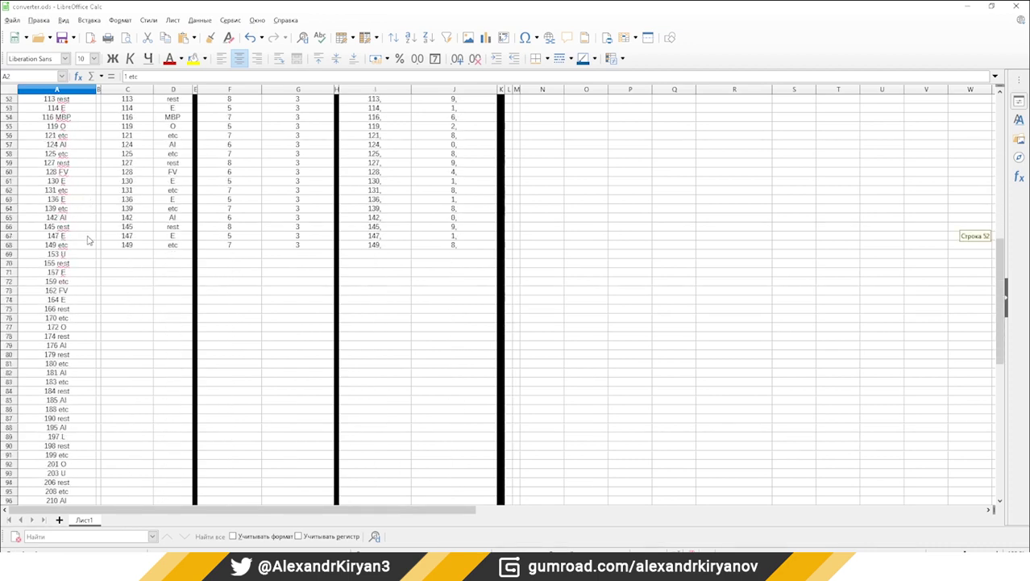
pyautogui.click(129, 245)
pyautogui.scroll(-2, 146, 246)
pyautogui.click(250, 191)
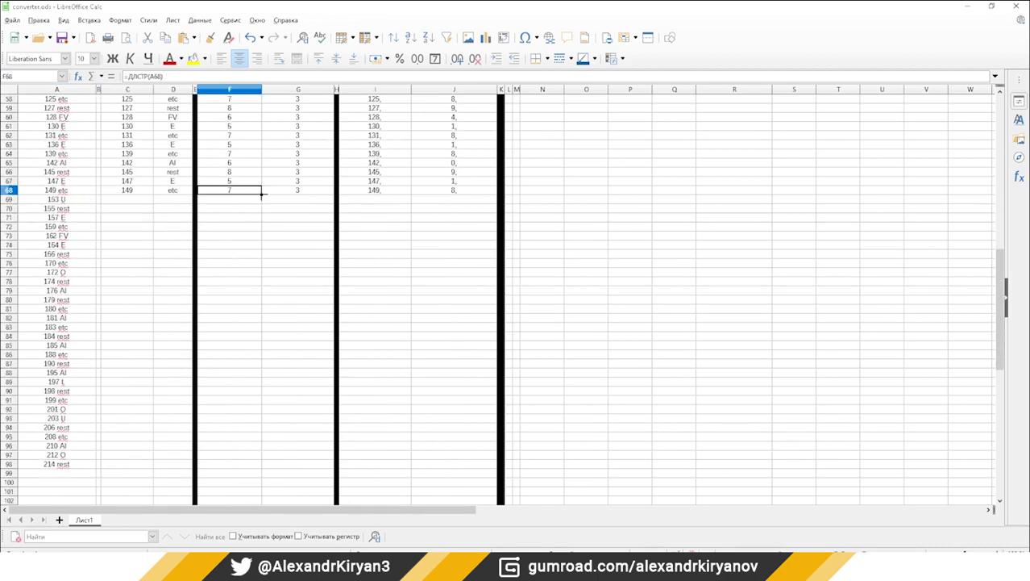
pyautogui.moveTo(261, 195); pyautogui.dragTo(260, 468)
pyautogui.click(323, 190)
pyautogui.moveTo(333, 194); pyautogui.dragTo(333, 468)
# - Extend the Numbers, Text, targetFrames and targetNumbers formulas from row 68 to row 98
pyautogui.click(137, 190)
pyautogui.moveTo(152, 195); pyautogui.dragTo(156, 464)
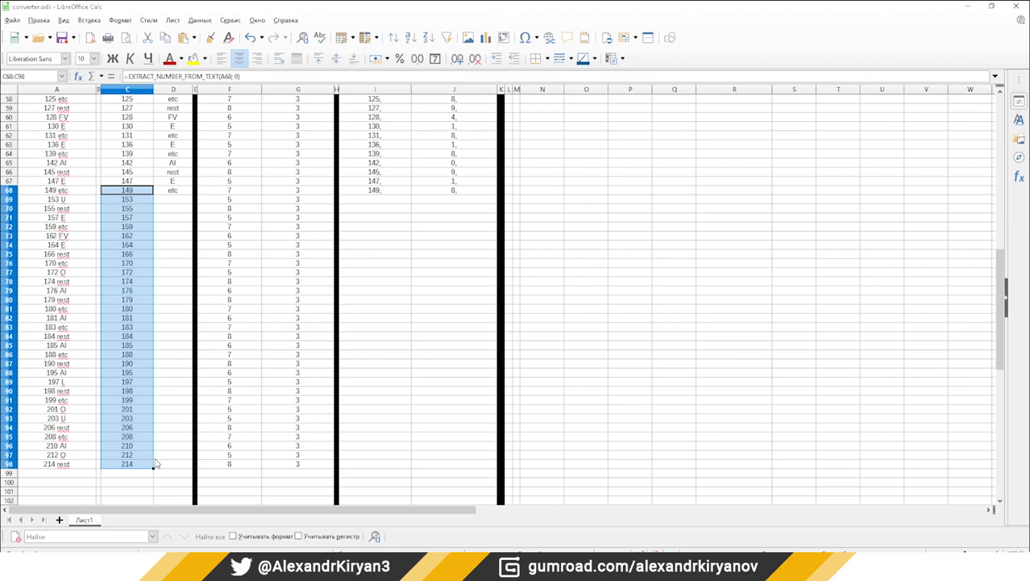
pyautogui.click(173, 191)
pyautogui.moveTo(193, 195); pyautogui.dragTo(192, 466)
pyautogui.click(374, 191)
pyautogui.moveTo(411, 194); pyautogui.dragTo(412, 467)
pyautogui.click(452, 190)
pyautogui.moveTo(496, 194); pyautogui.dragTo(465, 473)
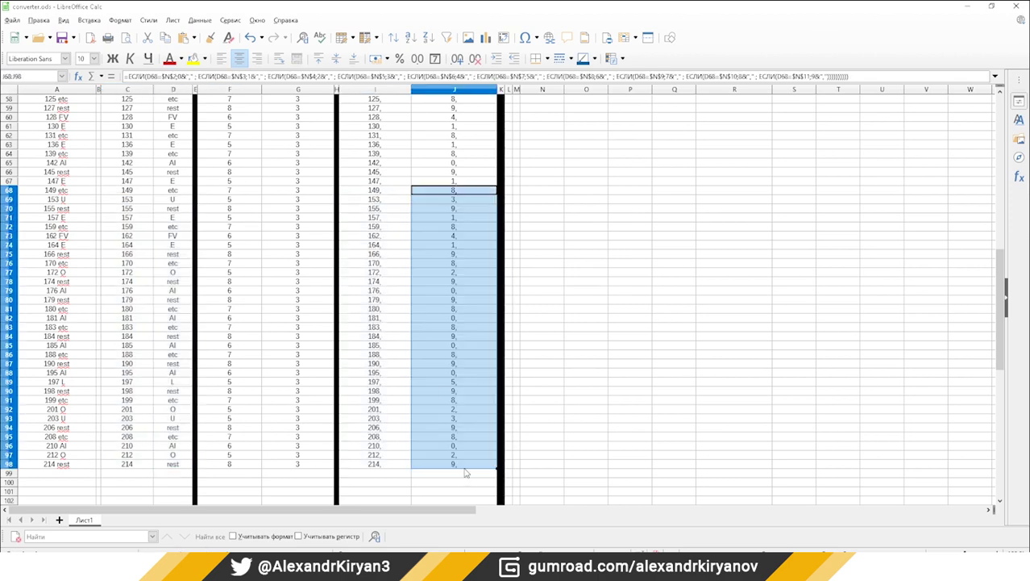
pyautogui.scroll(19, 442, 330)
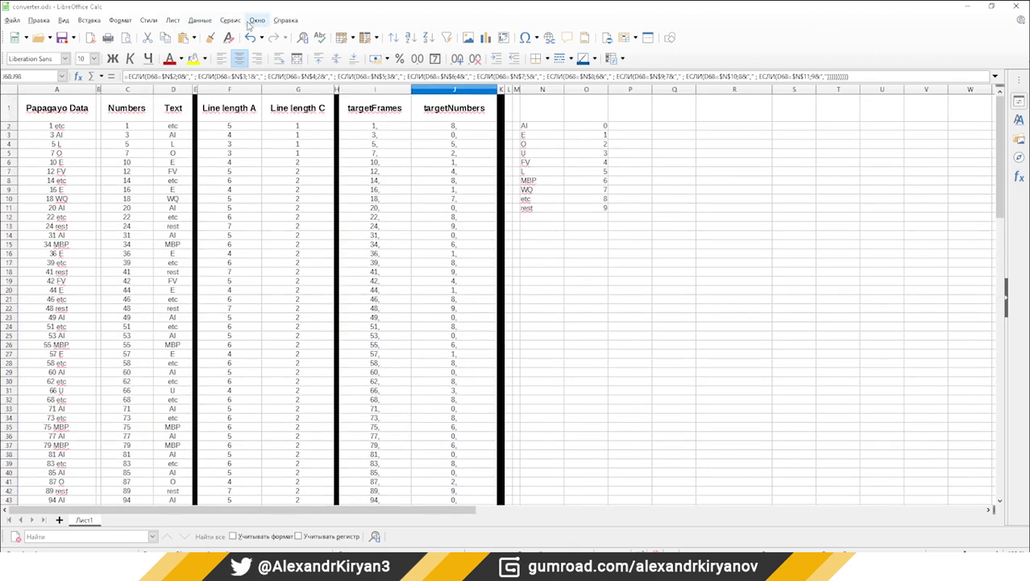
pyautogui.click(231, 20)
pyautogui.moveTo(262, 240)
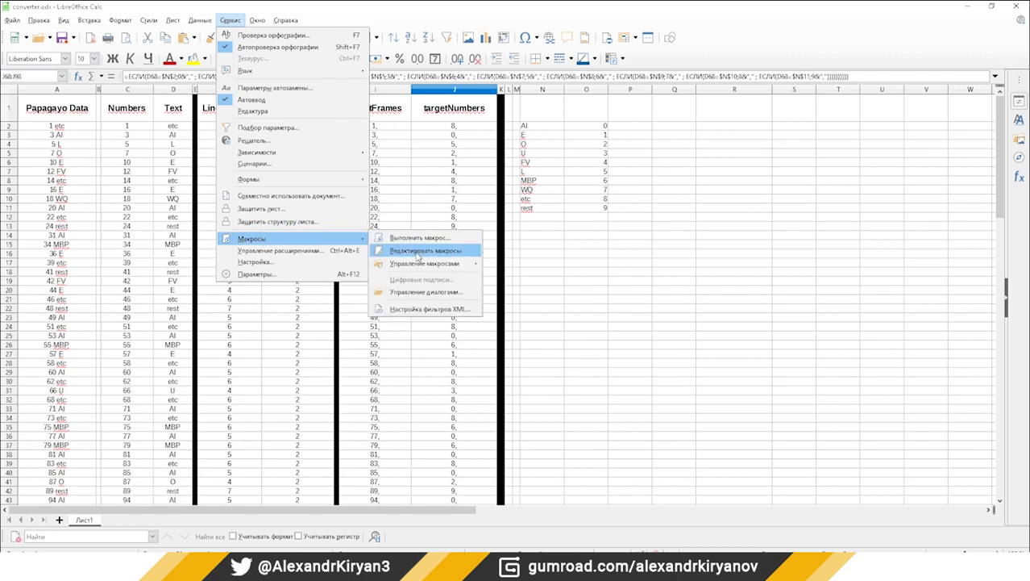
pyautogui.moveTo(417, 264)
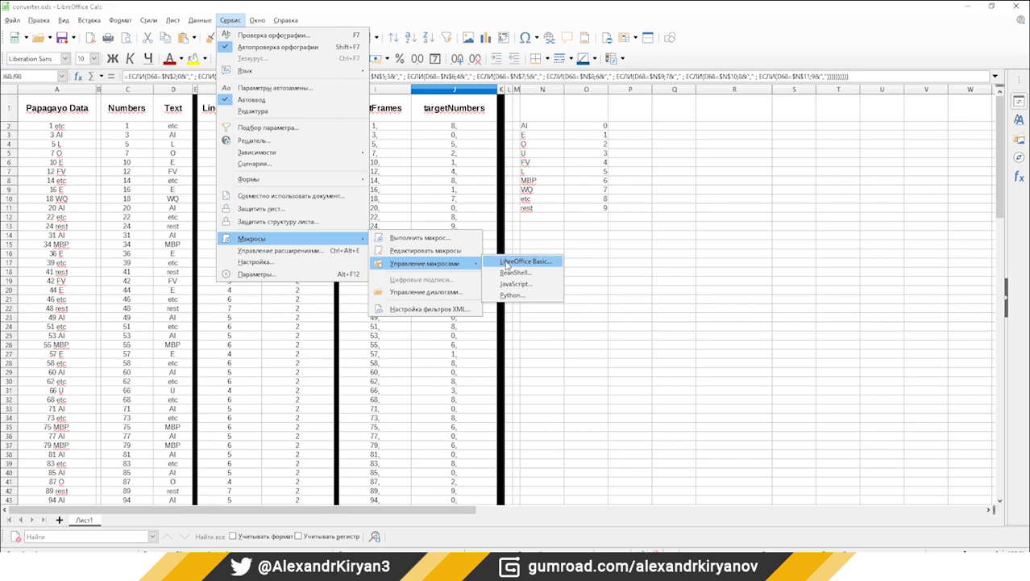
pyautogui.click(507, 264)
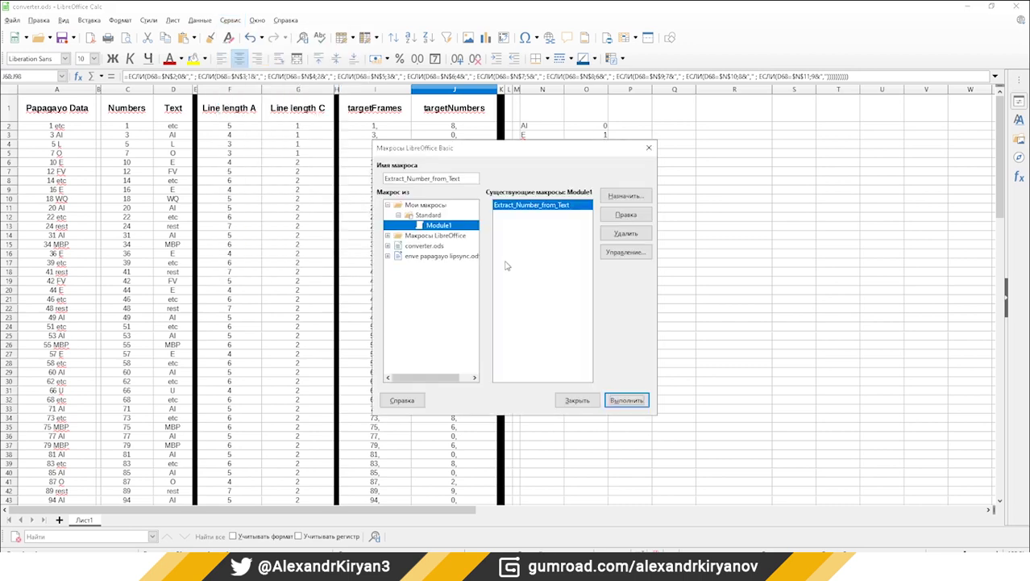
pyautogui.doubleClick(521, 206)
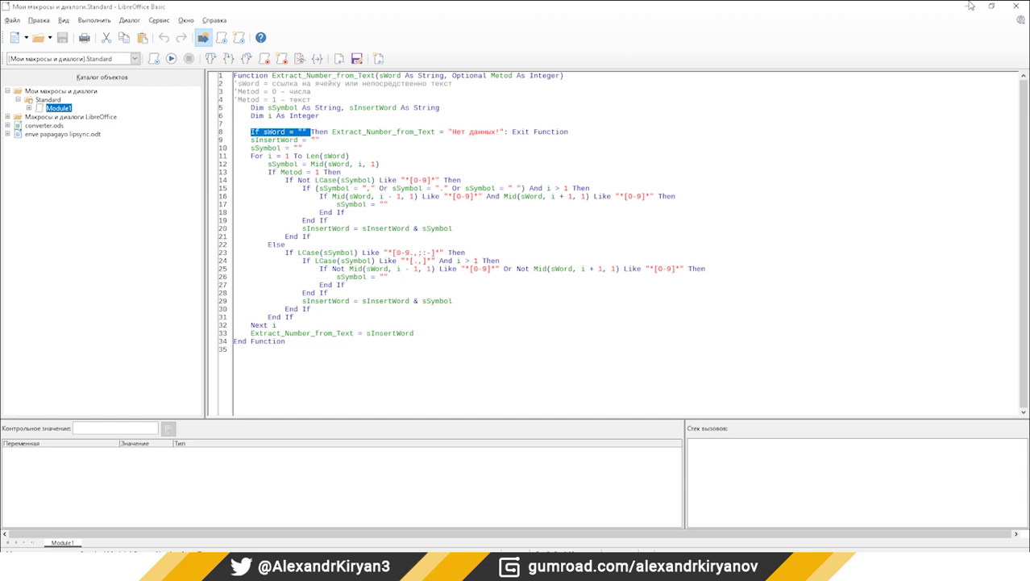
pyautogui.click(1015, 7)
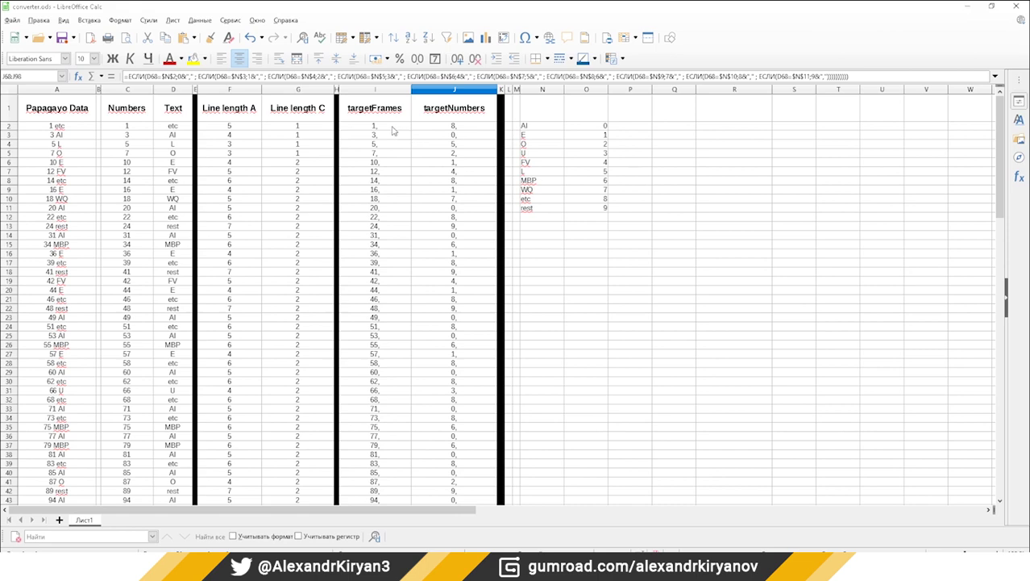
# - Copy the targetFrames values I2:I98 and switch to the Enve mouth project
pyautogui.moveTo(392, 130); pyautogui.dragTo(383, 331)
pyautogui.rightClick(387, 321)
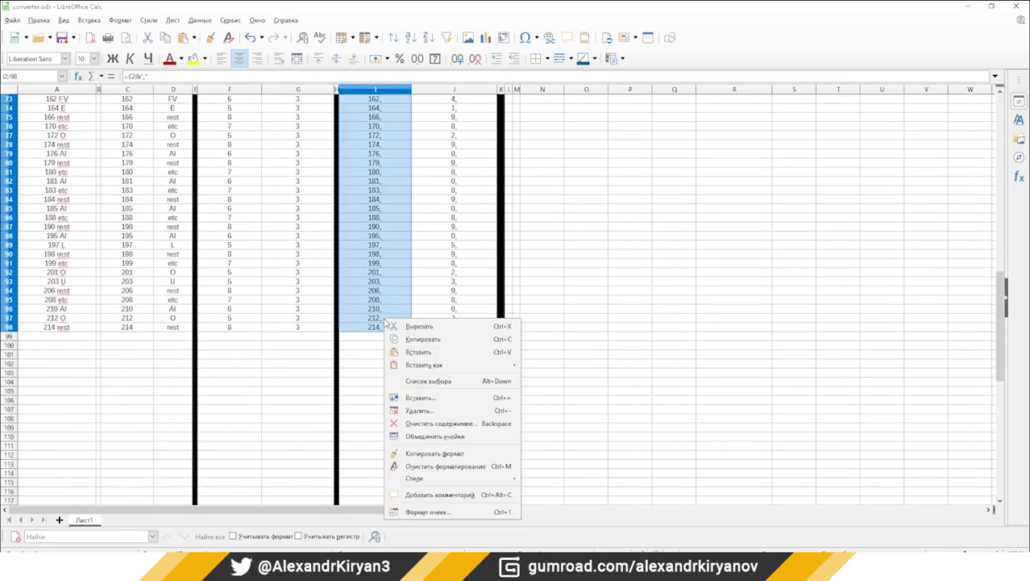
pyautogui.click(412, 338)
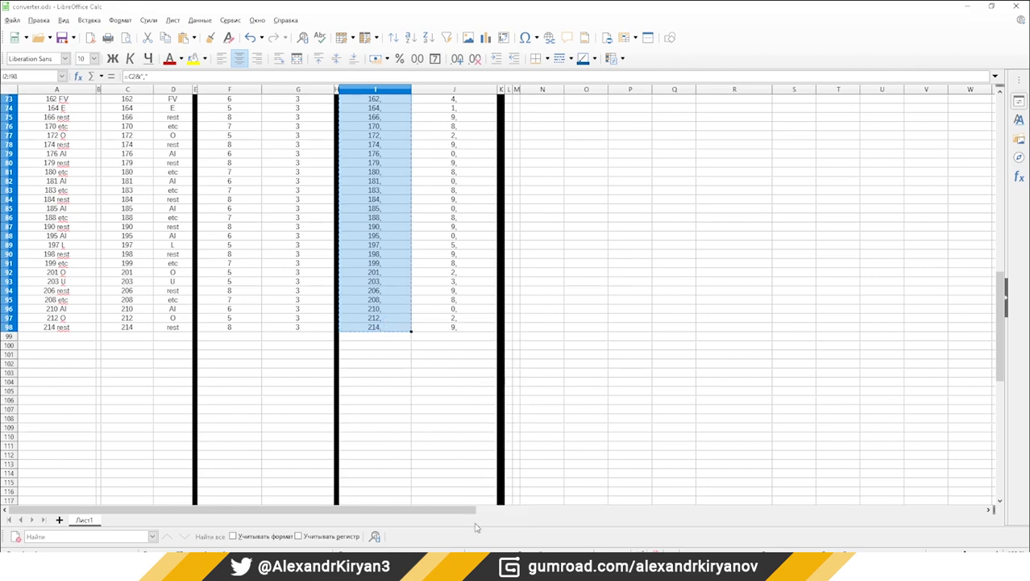
pyautogui.hotkey('alt', 'Tab')
# - Step through the mouth's phoneme layers from AI down to rest
pyautogui.click(43, 367)
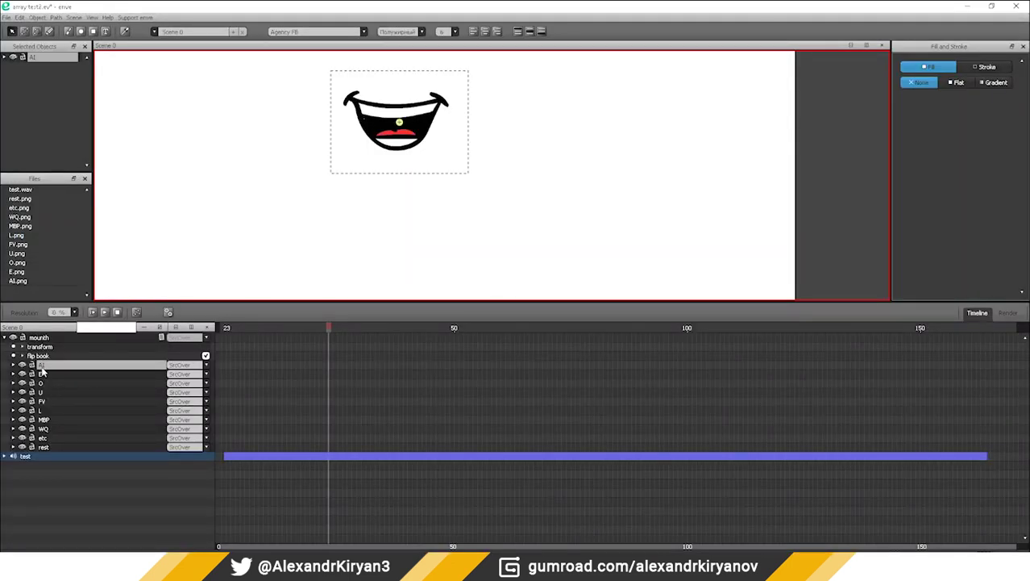
pyautogui.click(42, 374)
pyautogui.click(42, 383)
pyautogui.click(41, 392)
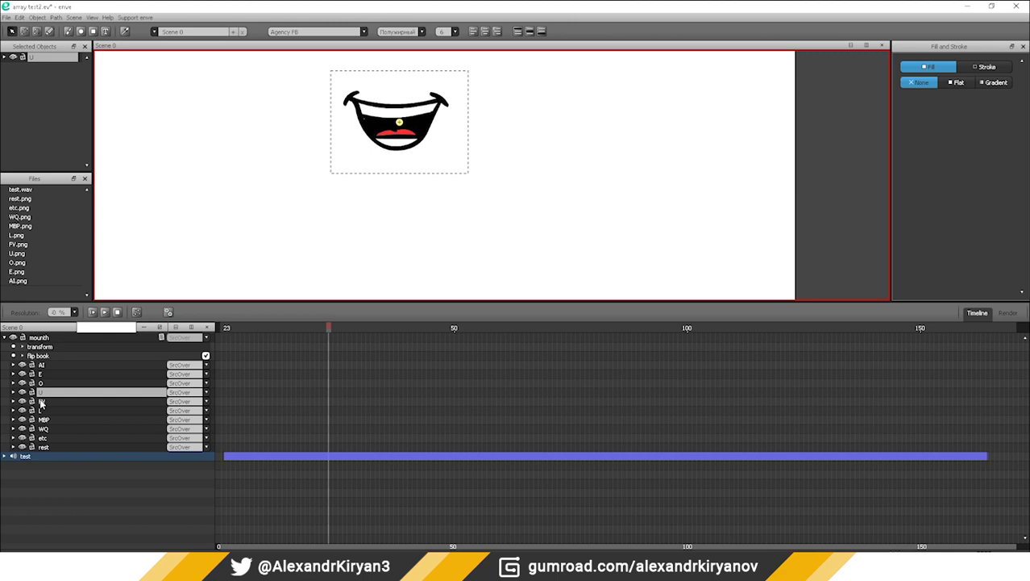
pyautogui.click(41, 402)
pyautogui.click(41, 410)
pyautogui.click(42, 420)
pyautogui.click(42, 428)
pyautogui.click(42, 437)
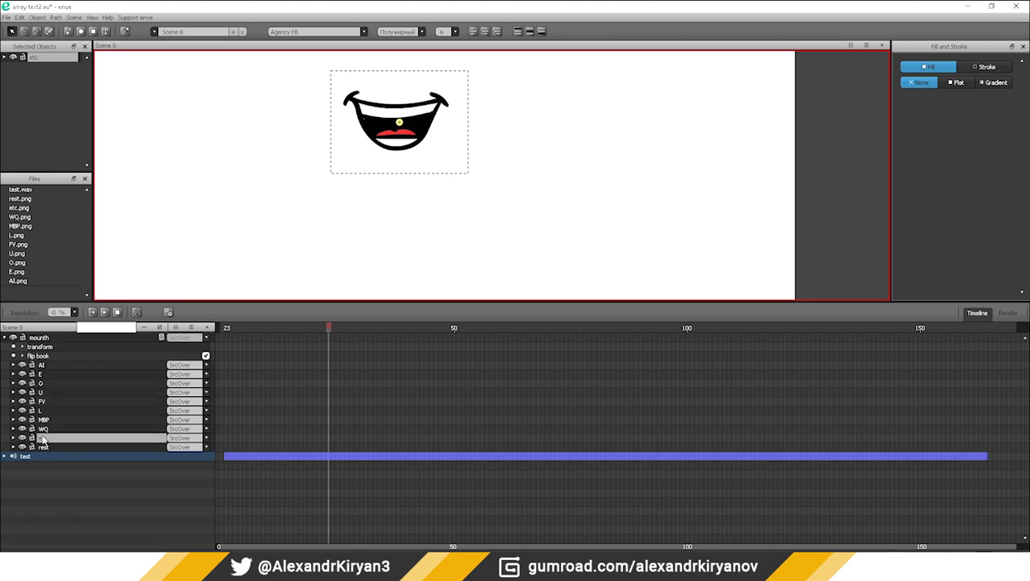
pyautogui.click(42, 445)
# - Go through the phoneme layers AI to rest again and expand the flip book to its index
pyautogui.click(43, 367)
pyautogui.click(42, 374)
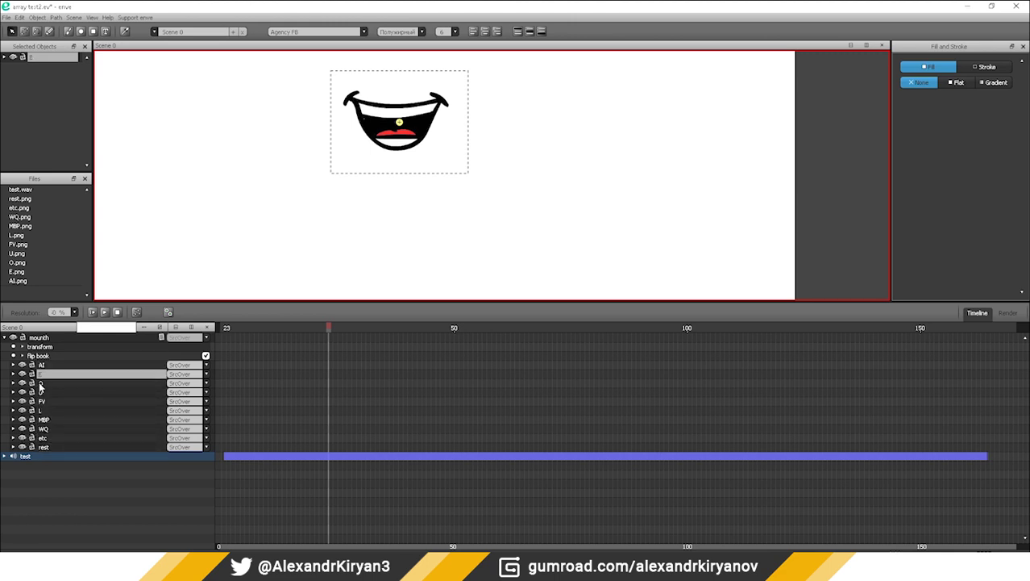
pyautogui.click(41, 383)
pyautogui.click(41, 391)
pyautogui.click(41, 401)
pyautogui.click(42, 411)
pyautogui.click(42, 419)
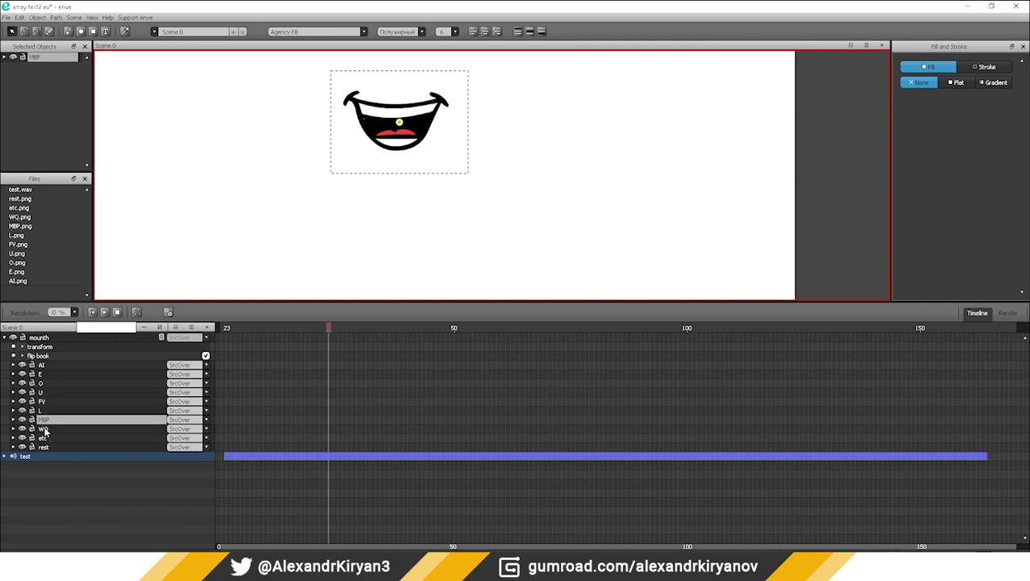
pyautogui.click(42, 428)
pyautogui.click(42, 438)
pyautogui.click(43, 446)
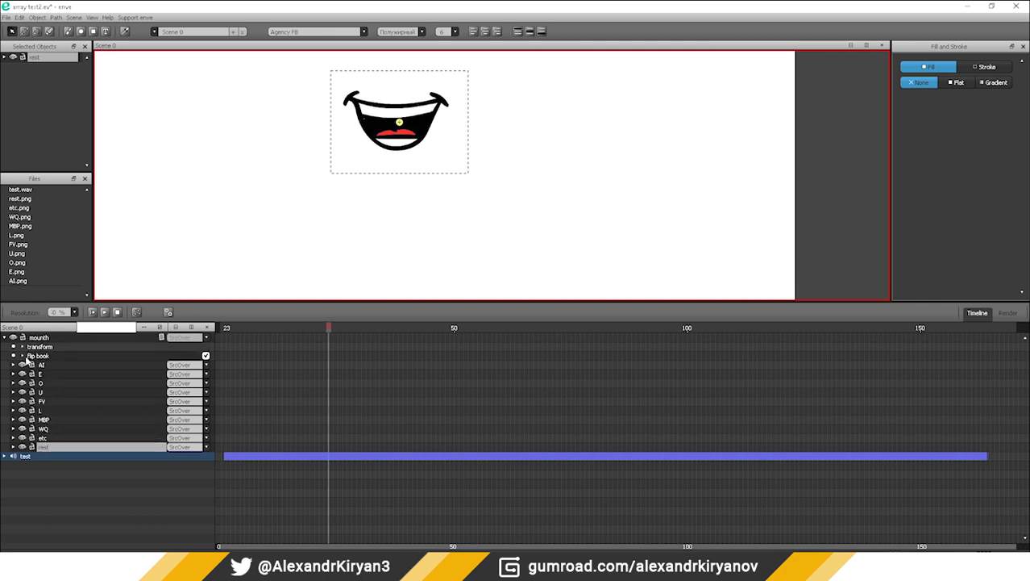
pyautogui.click(22, 357)
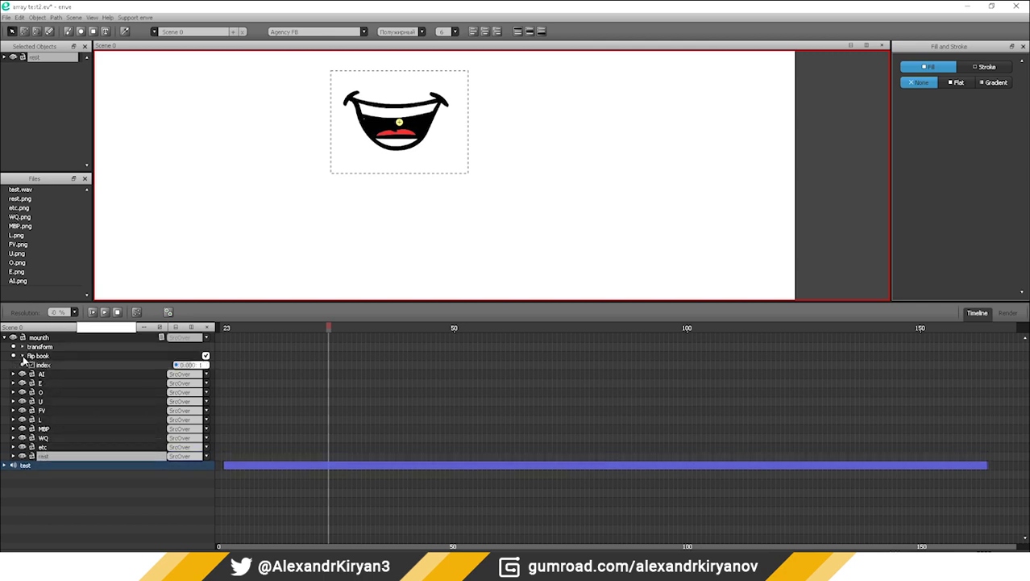
# - Set an expression on the flip book index and paste the copied frames over its targetFrames array
pyautogui.rightClick(186, 367)
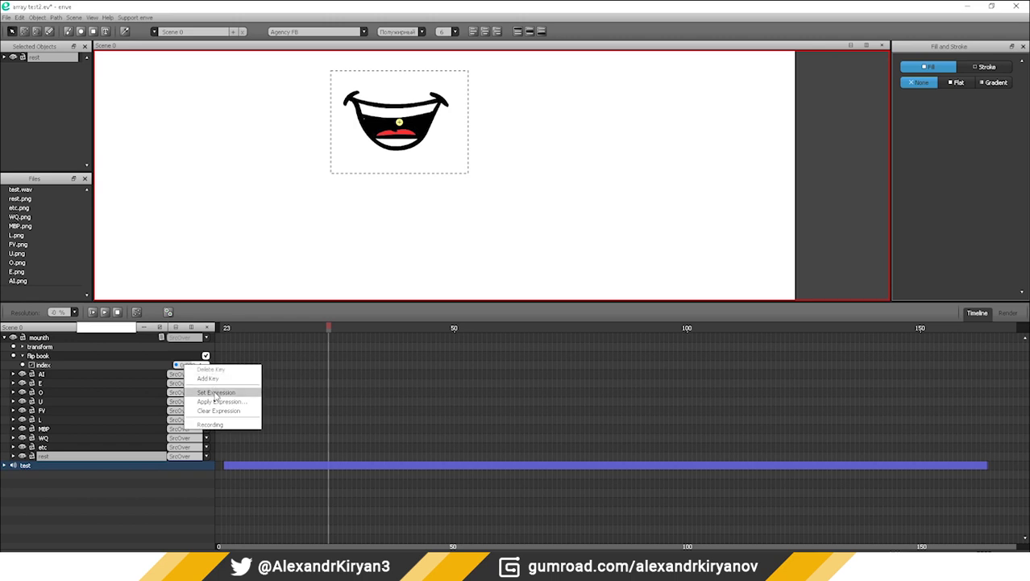
pyautogui.click(215, 393)
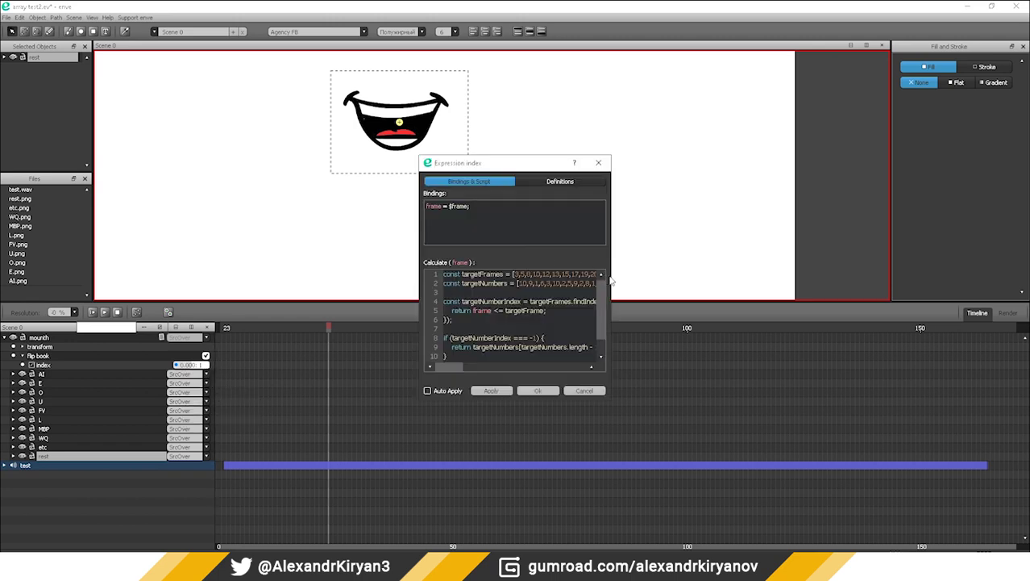
pyautogui.moveTo(613, 276); pyautogui.dragTo(866, 277)
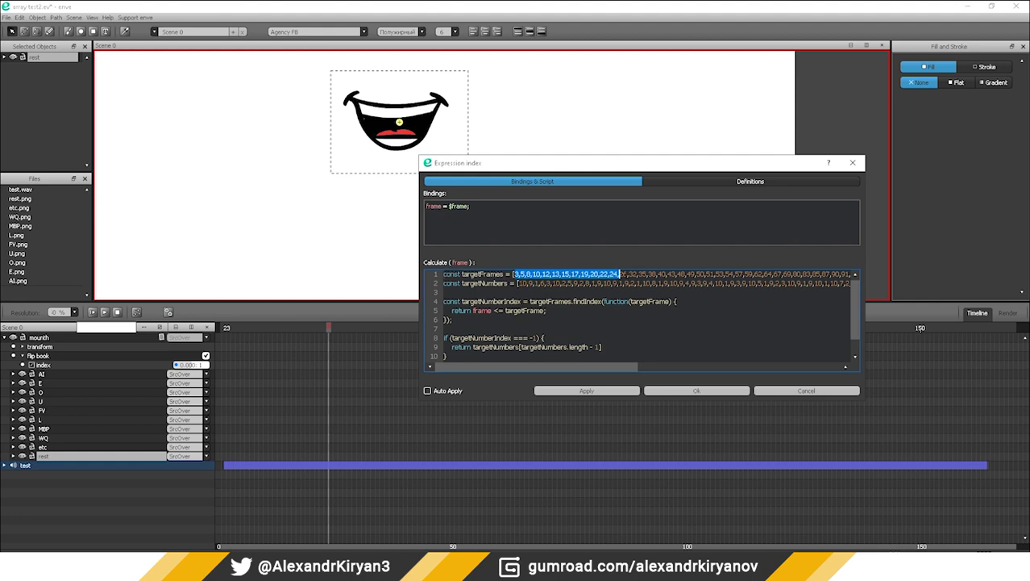
pyautogui.hotkey('shift', 'End')
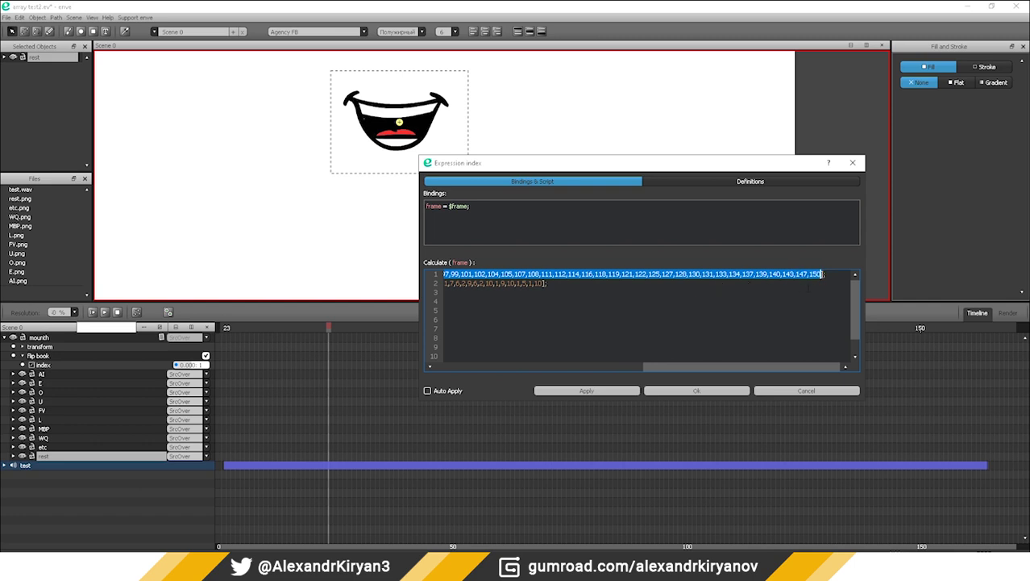
pyautogui.hotkey('ctrl', 'v')
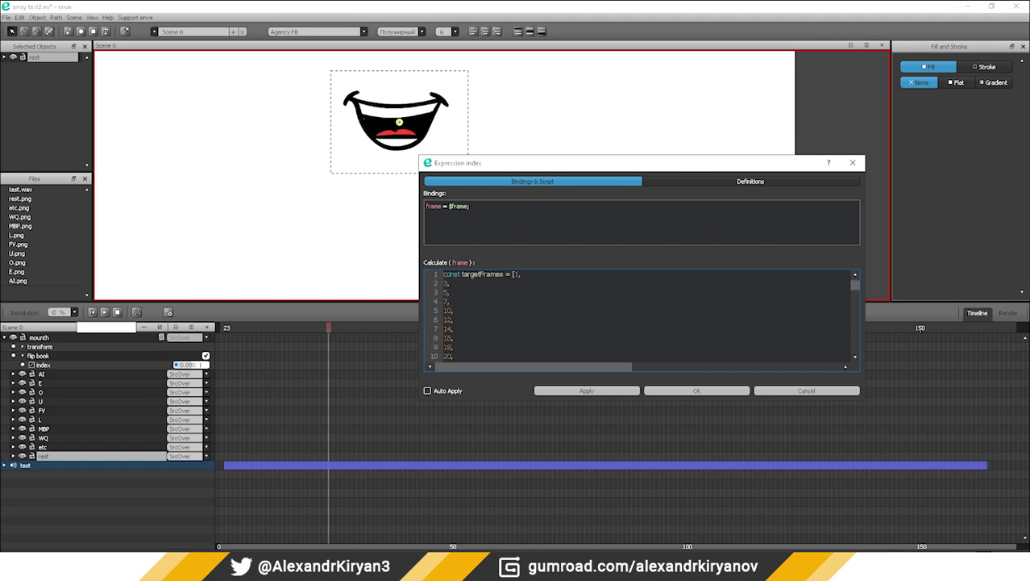
# - Back in Calc, select the targetNumbers values J2:J98 to copy them
pyautogui.hotkey('alt', 'Tab')
pyautogui.scroll(20, 427, 177)
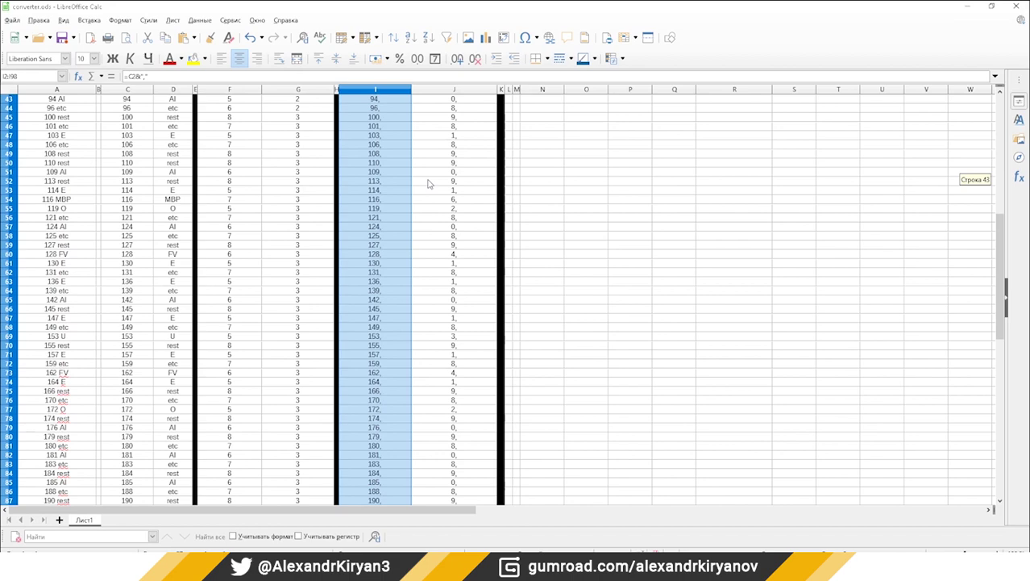
pyautogui.scroll(4, 428, 161)
pyautogui.moveTo(450, 130); pyautogui.dragTo(457, 360)
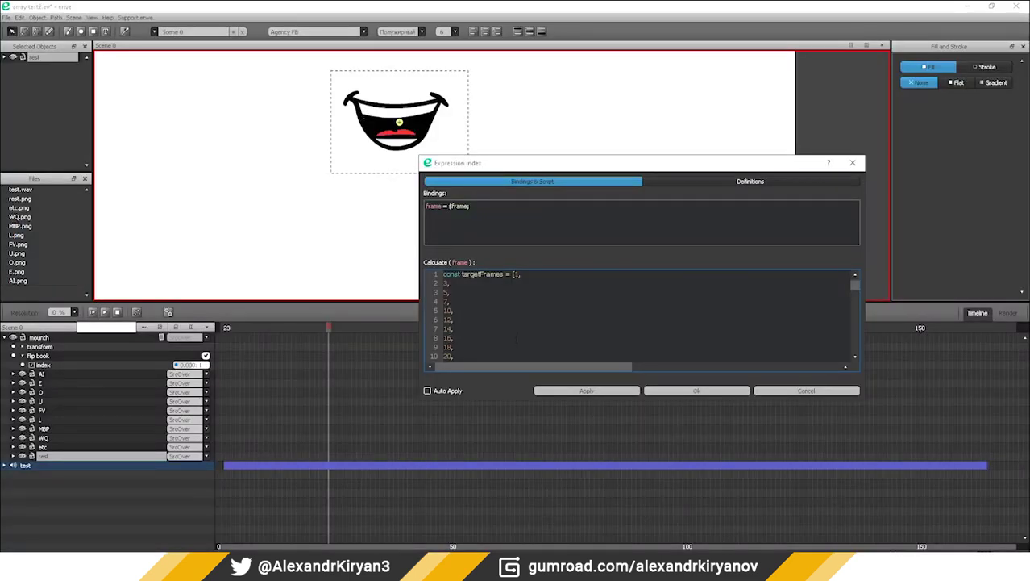
# - Paste the copied phoneme numbers over the targetNumbers array and remove the stray comma after the first value
pyautogui.scroll(-12, 518, 332)
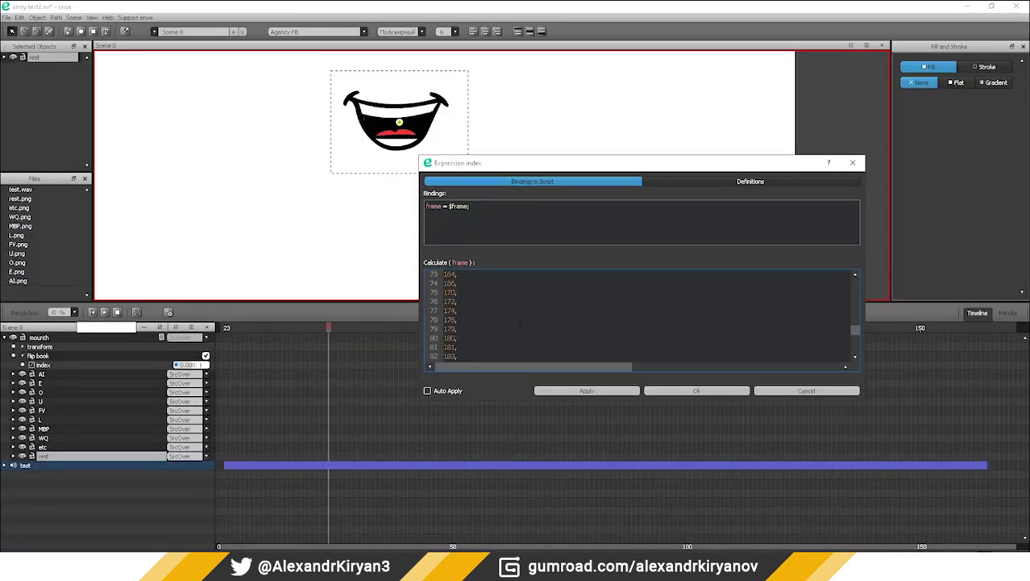
pyautogui.scroll(-7, 520, 322)
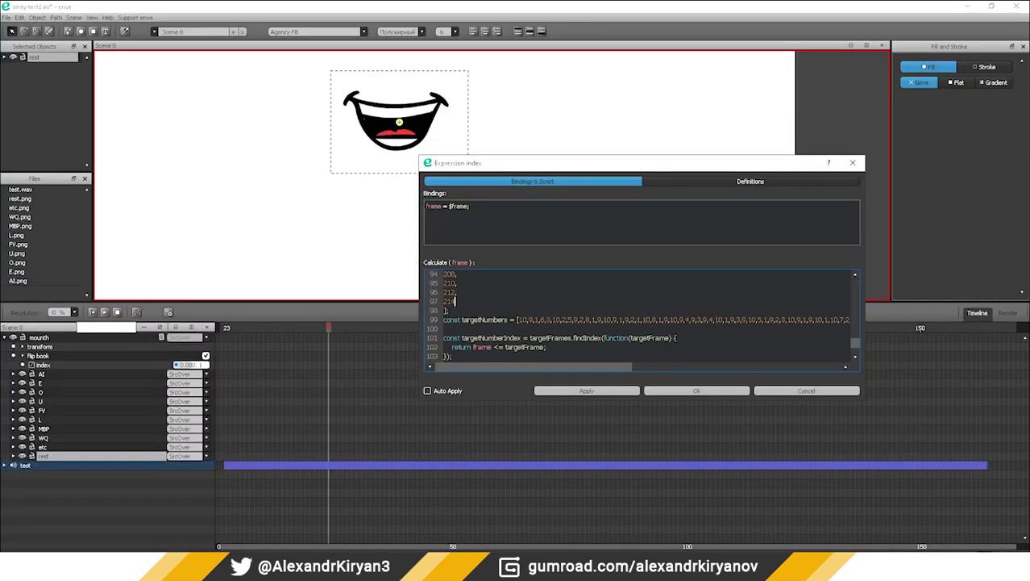
pyautogui.moveTo(533, 319); pyautogui.dragTo(842, 319)
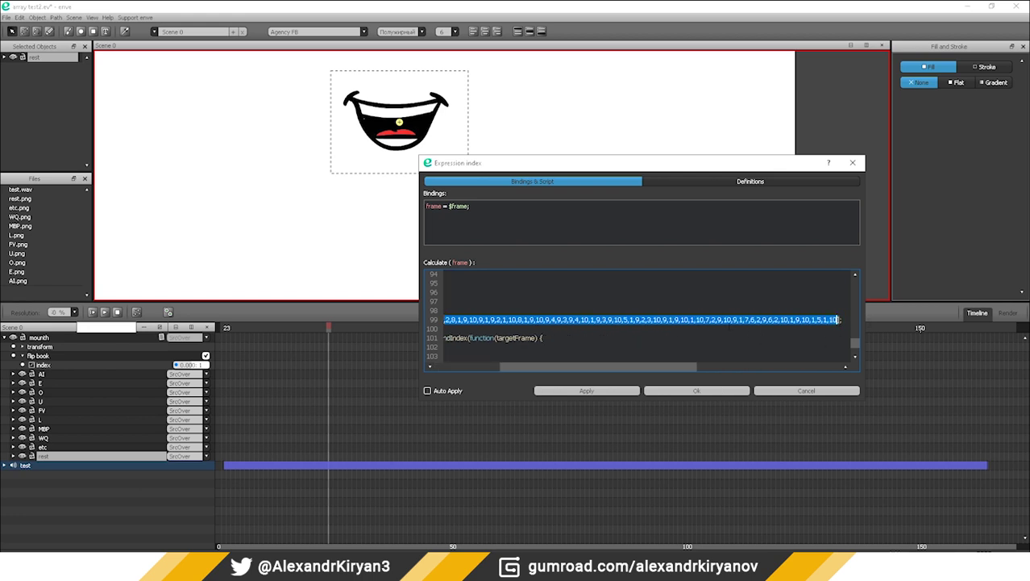
pyautogui.hotkey('ctrl', 'v')
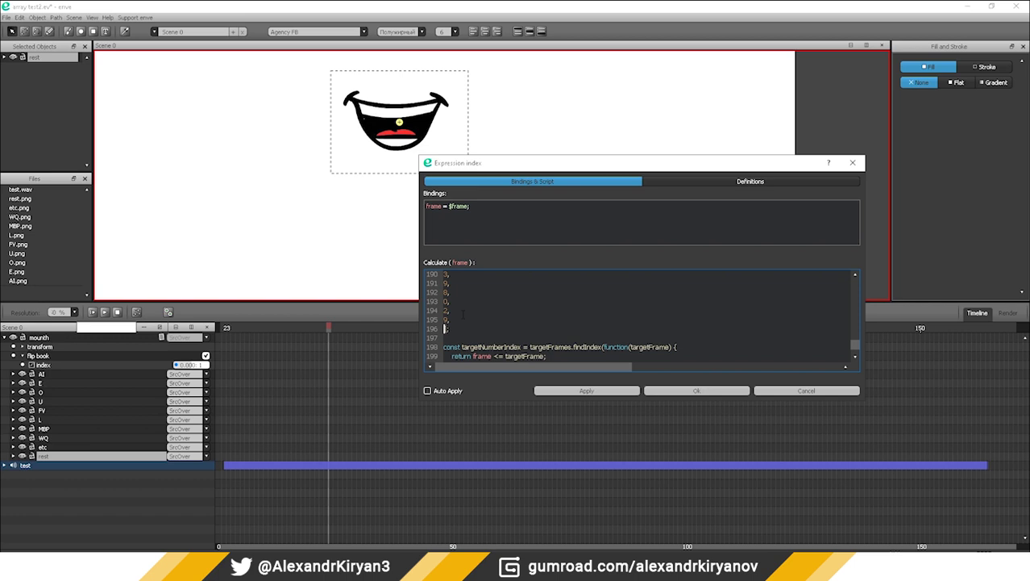
pyautogui.scroll(1, 490, 322)
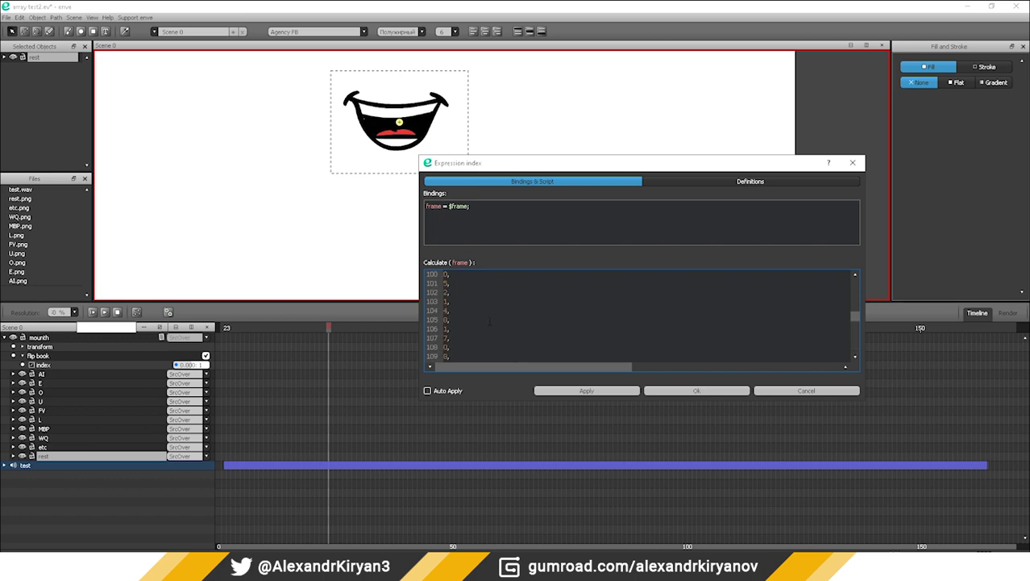
pyautogui.scroll(3, 489, 322)
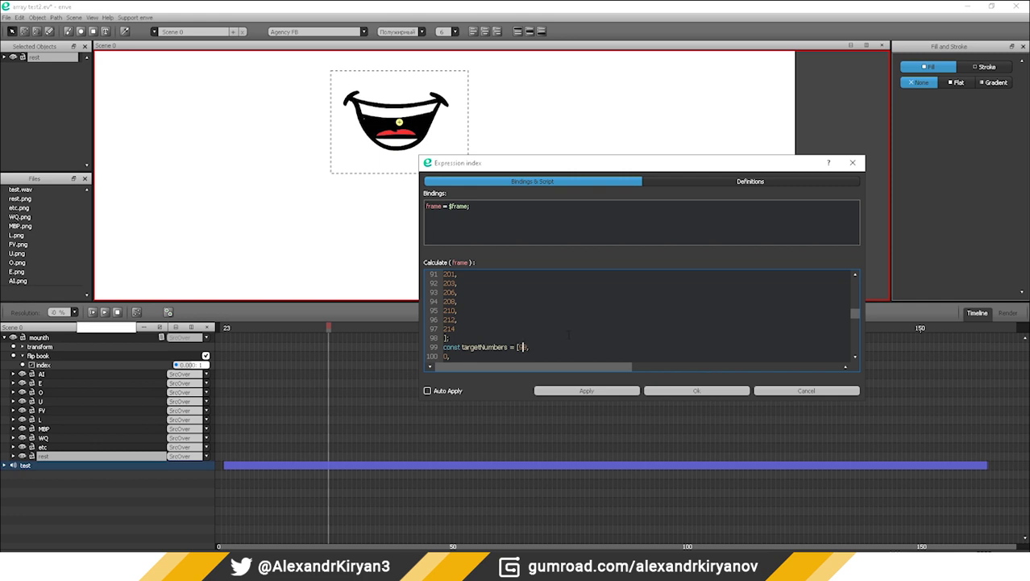
pyautogui.write(',')
pyautogui.press('BackSpace')
# - Apply the expression to the mouth index, return to frame 0, and delete the test audio layer
pyautogui.click(575, 391)
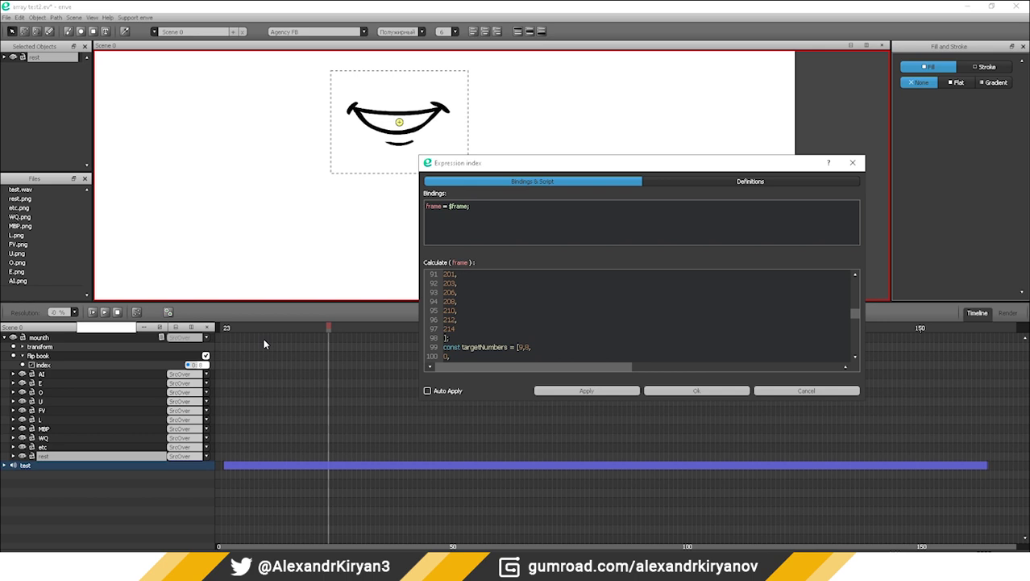
pyautogui.click(228, 327)
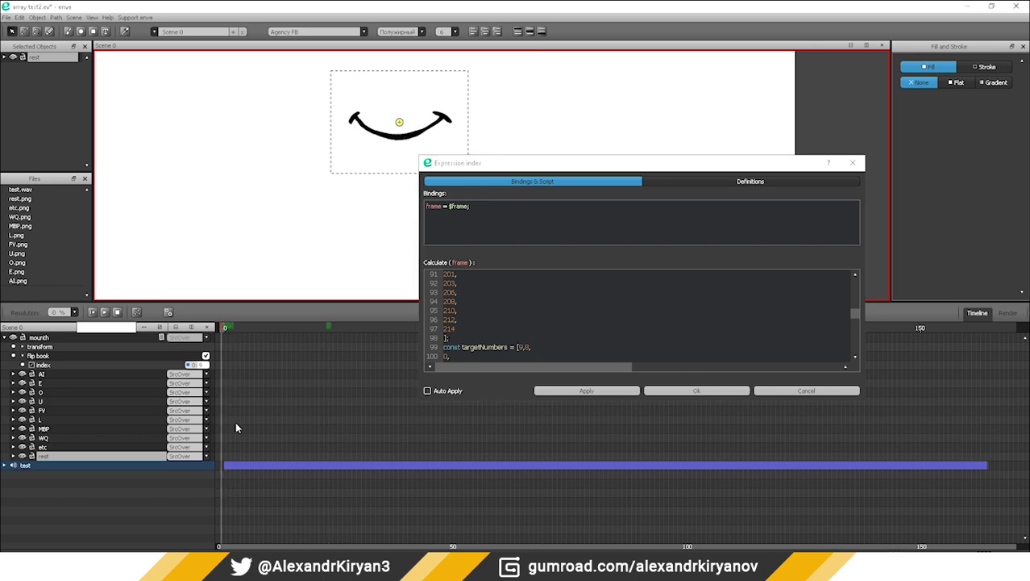
pyautogui.click(239, 465)
pyautogui.rightClick(24, 473)
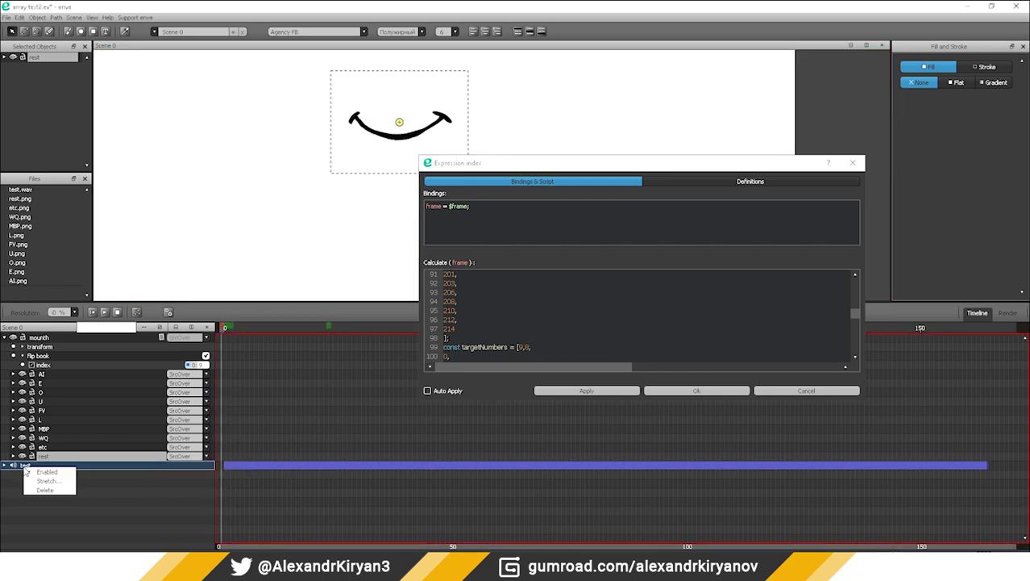
pyautogui.click(44, 492)
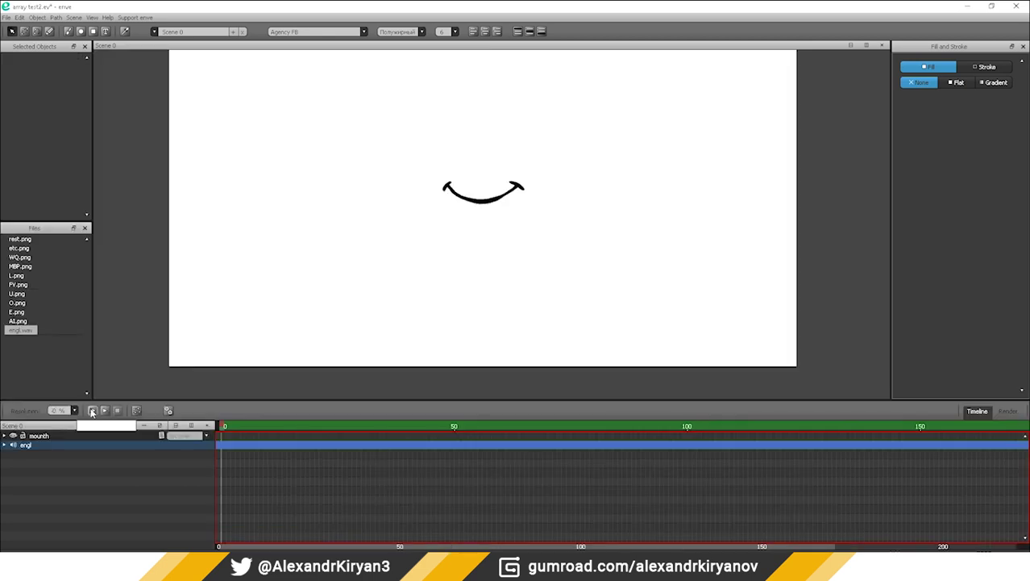
# - Play the completed mouth lip-sync with the engl.wav speech track
pyautogui.press('space')
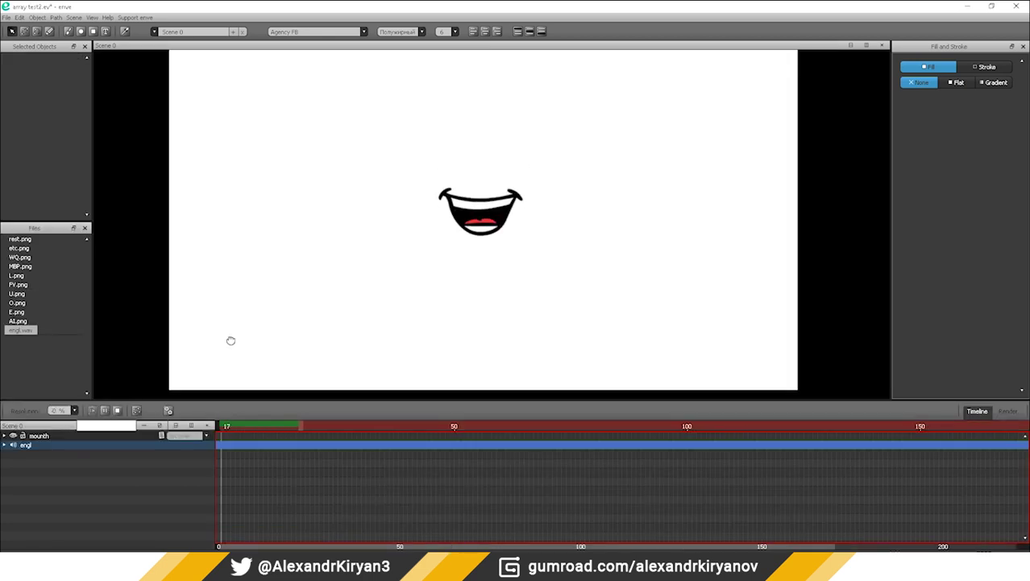